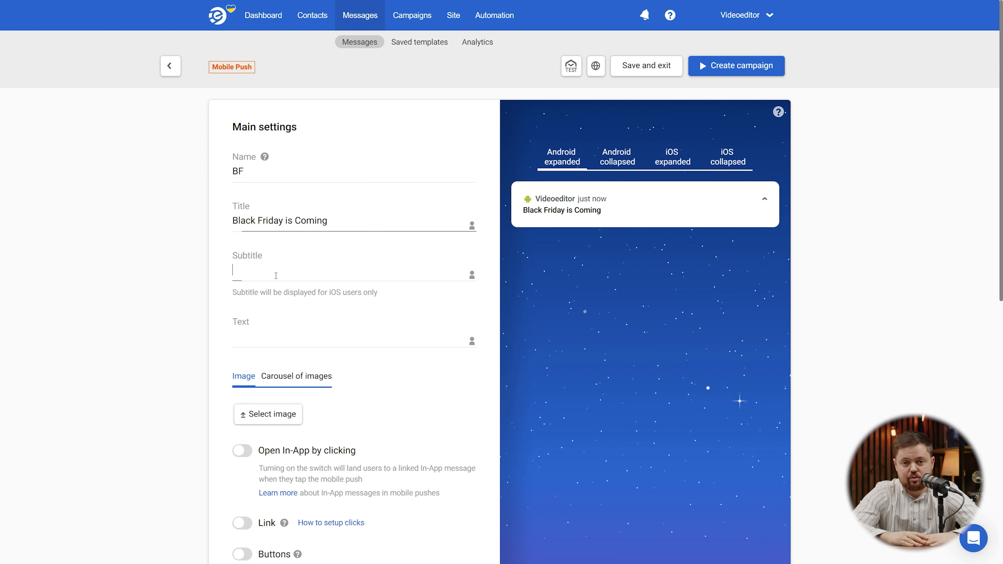
Enter the subtitle "Best offer of the year!" and the message text "Save up 70% on your favorite products".
text(Best offer of the year!)
click(283, 339)
text(Save up 70% on your favori)
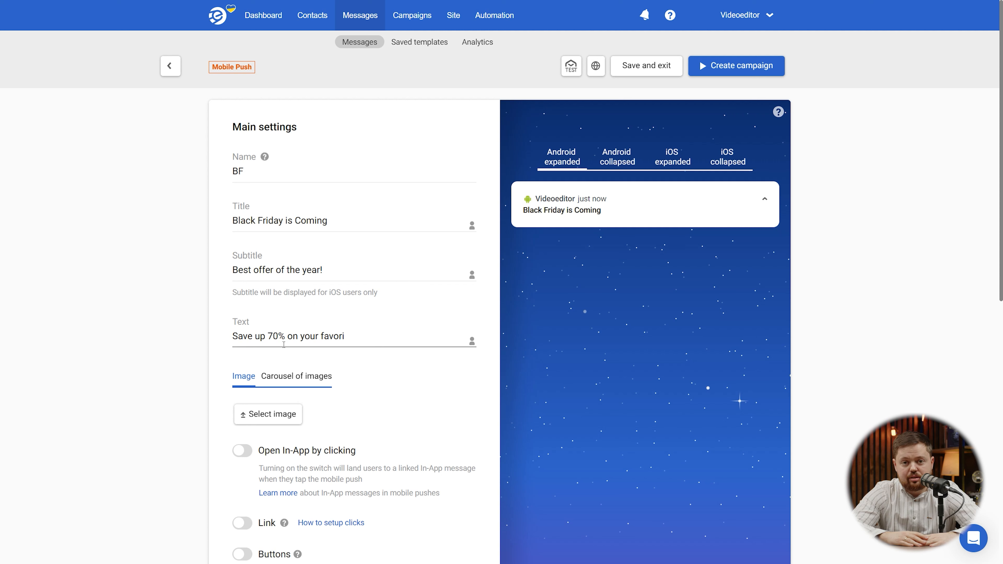
text(te products)
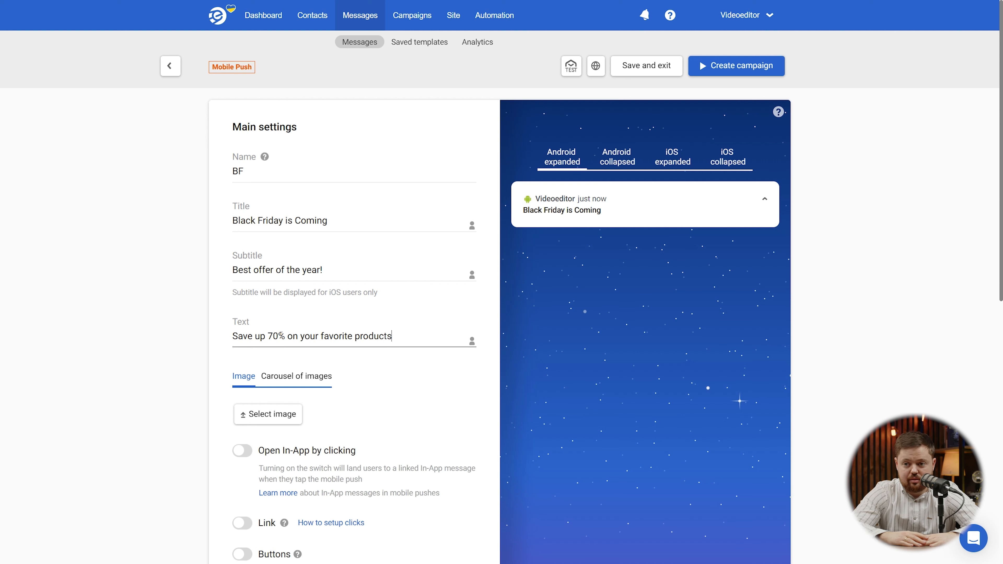
click(320, 357)
Insert the First name personalization field into the message text.
click(394, 337)
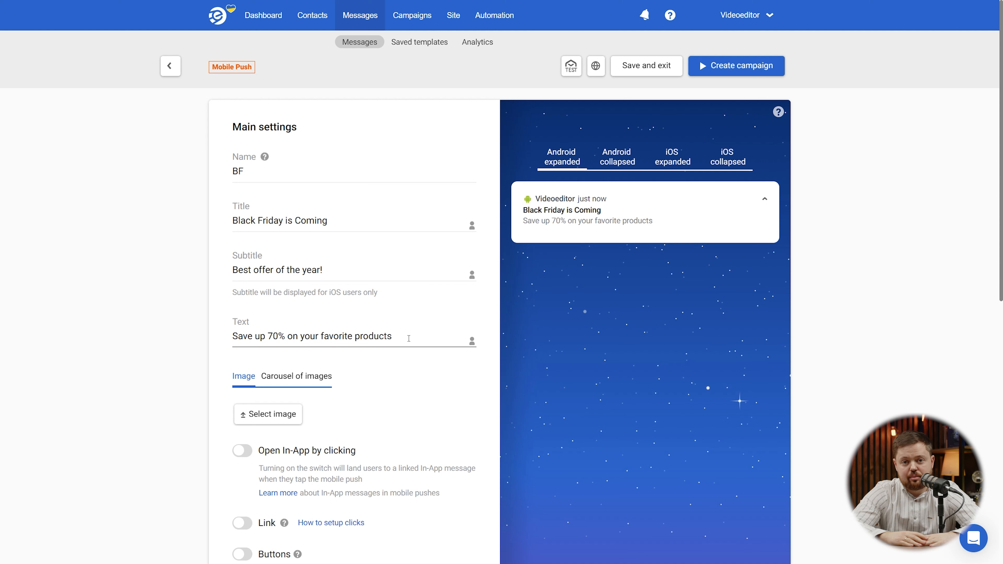
click(472, 342)
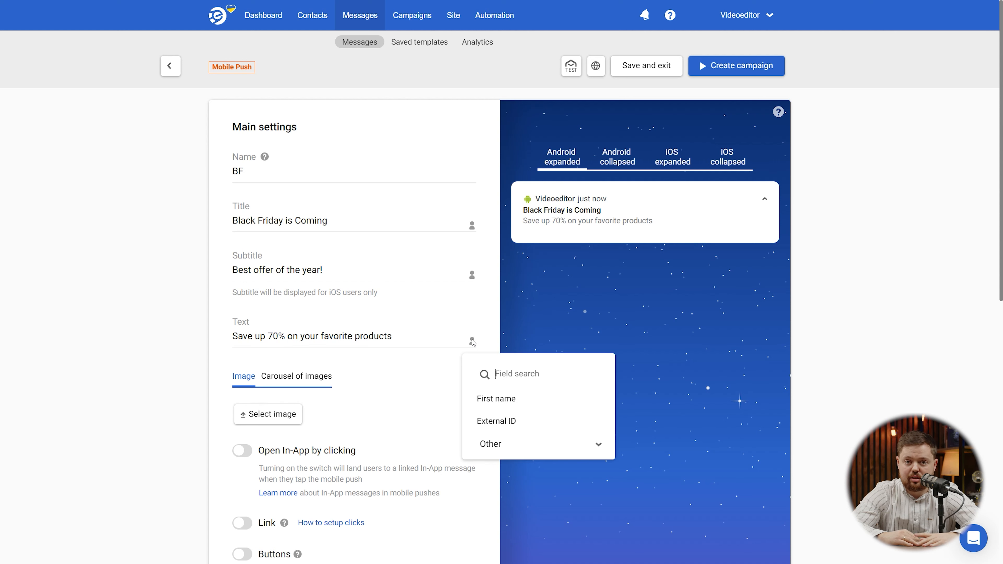
click(498, 397)
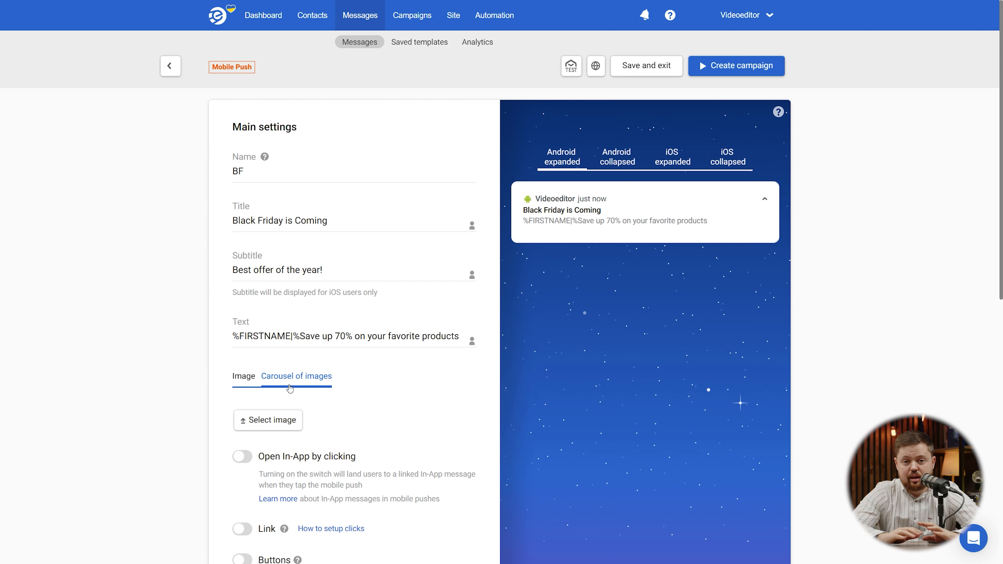
Add the existing BLACK FRIDAY banner to the push message's image carousel.
click(279, 419)
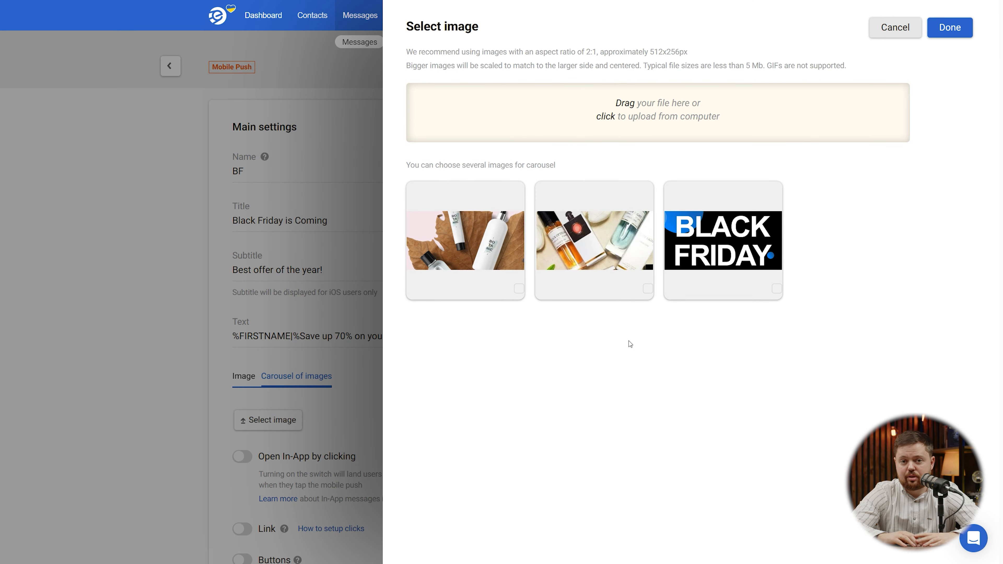
click(776, 288)
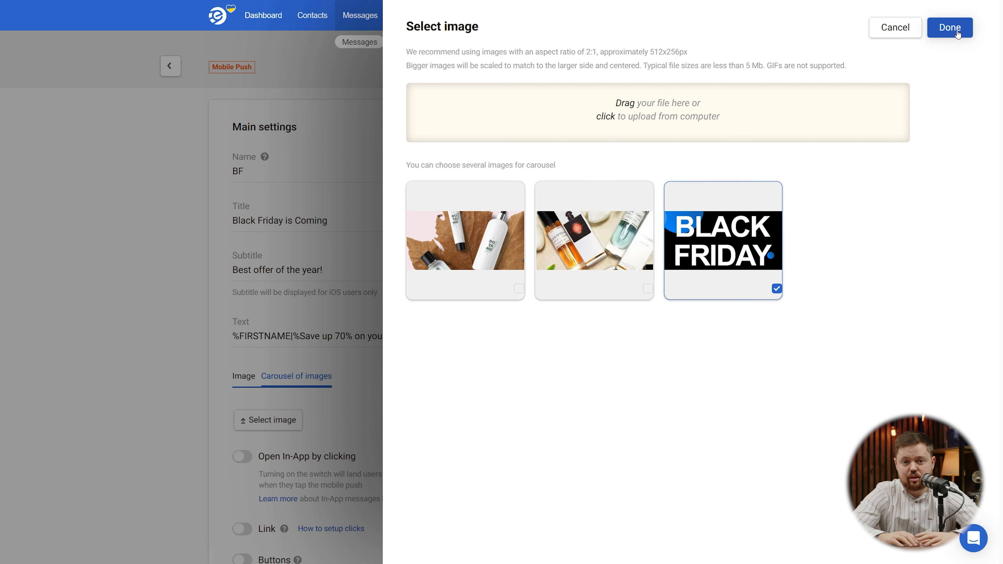
click(950, 27)
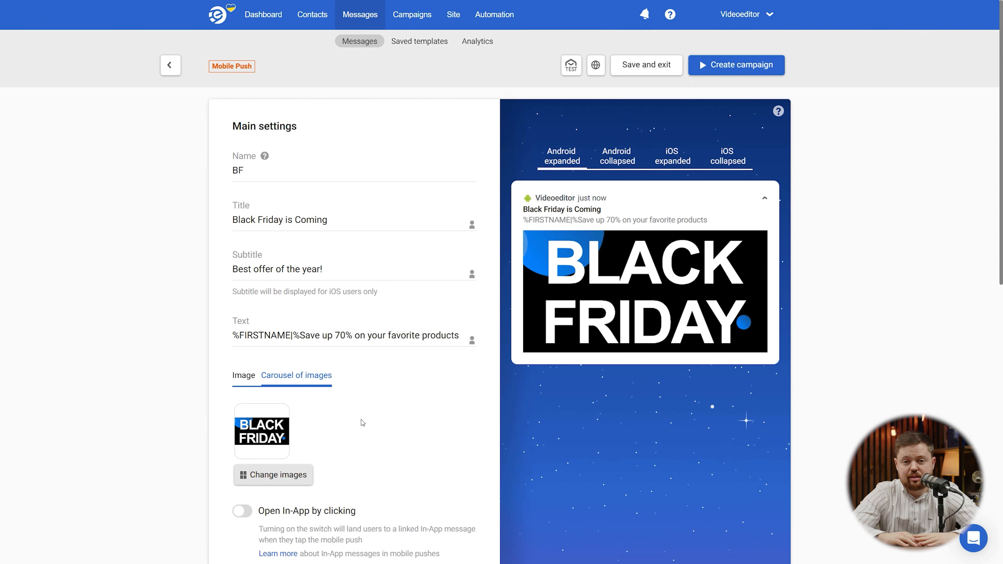
Enable the message link and set it to myapp/black-friday-11.
scroll(361, 419, down, 4)
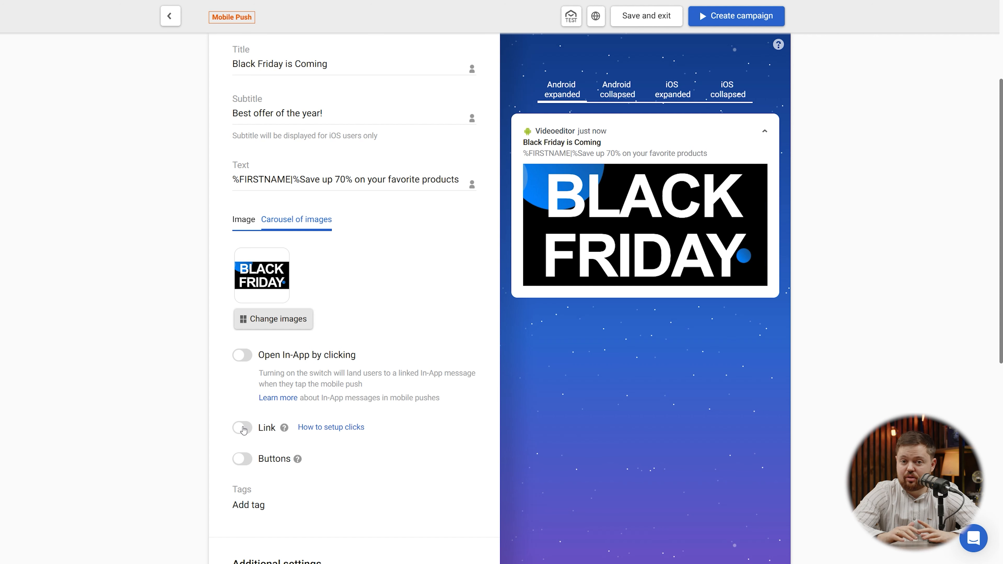
click(242, 428)
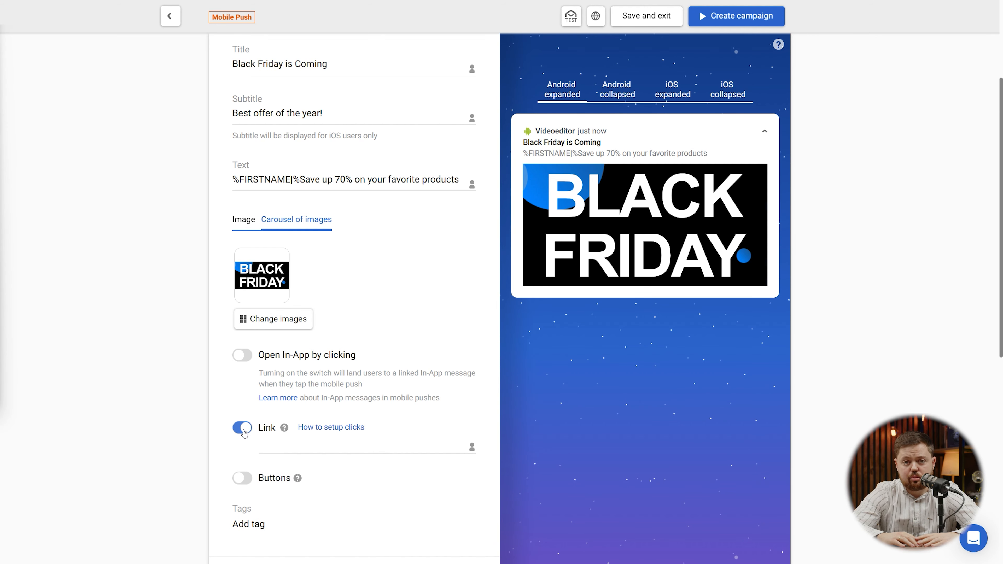
click(284, 444)
text(myapp/black-friday-11)
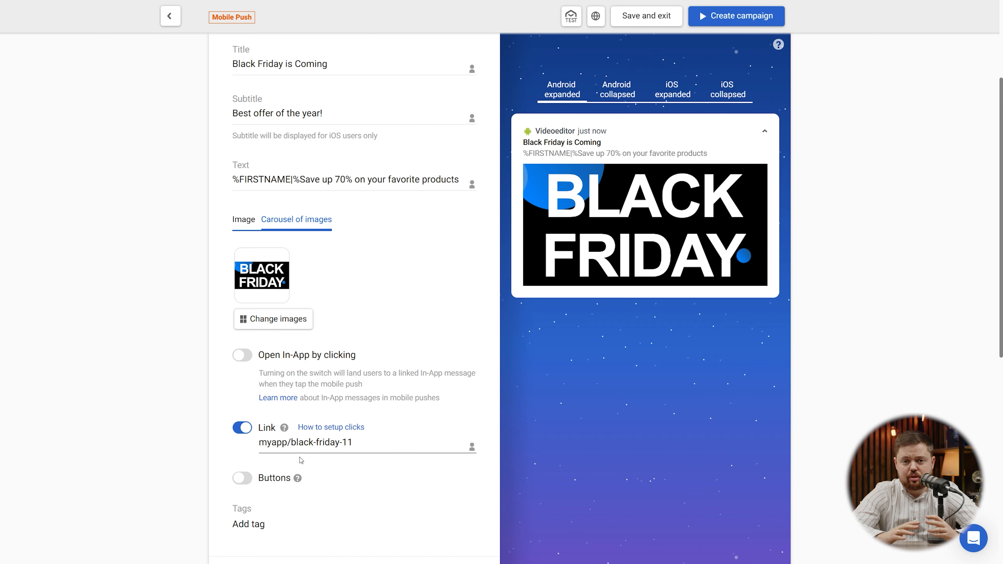
Enable buttons and give the first one the action ID 'accept-button' and the text "Go to product list".
click(246, 478)
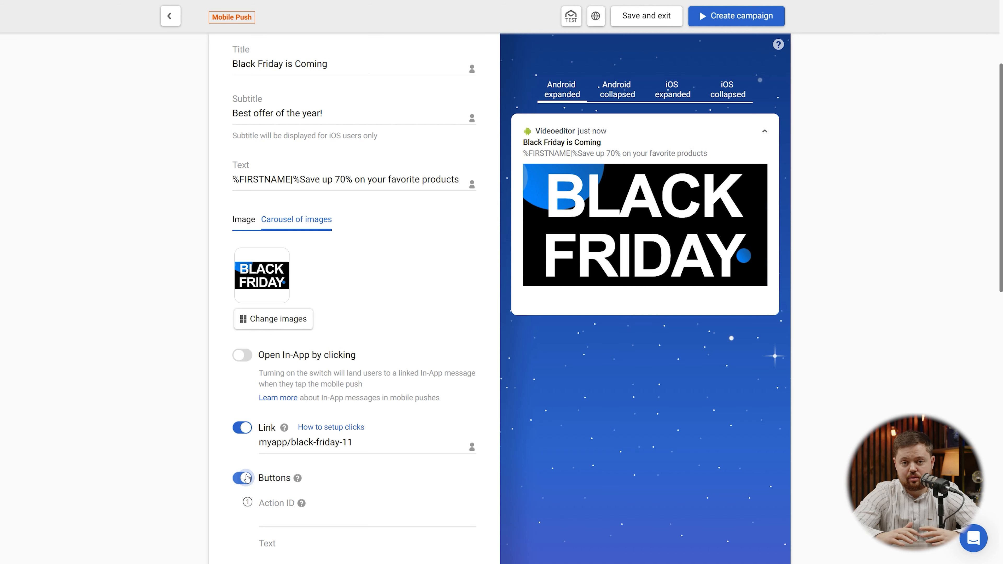
scroll(246, 478, down, 5)
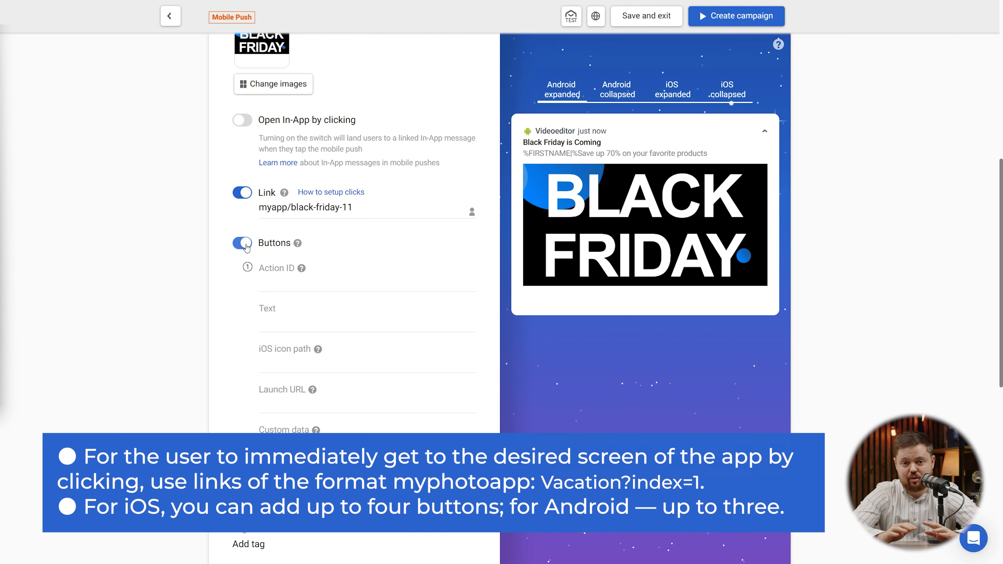
click(272, 286)
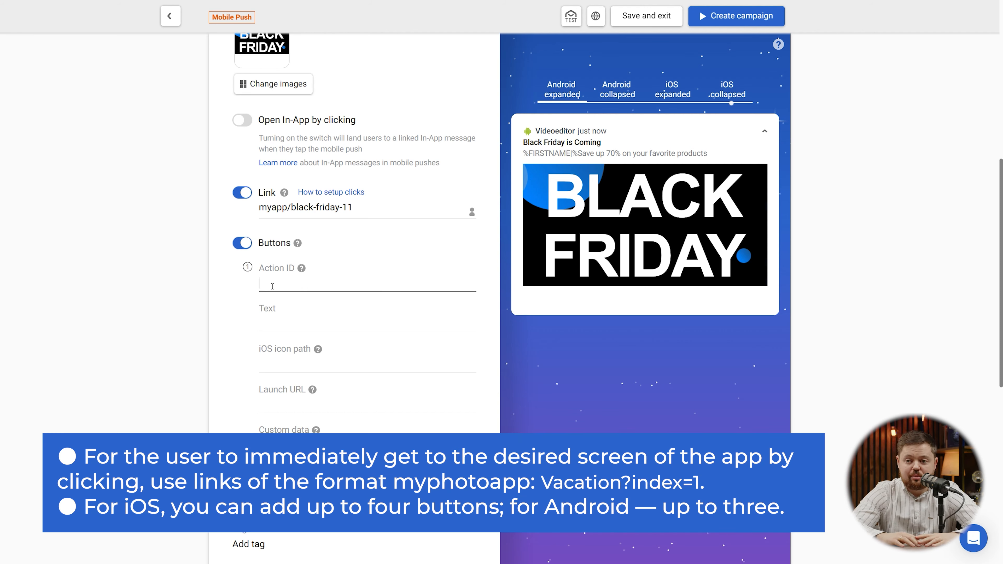
text('accept-button')
click(280, 327)
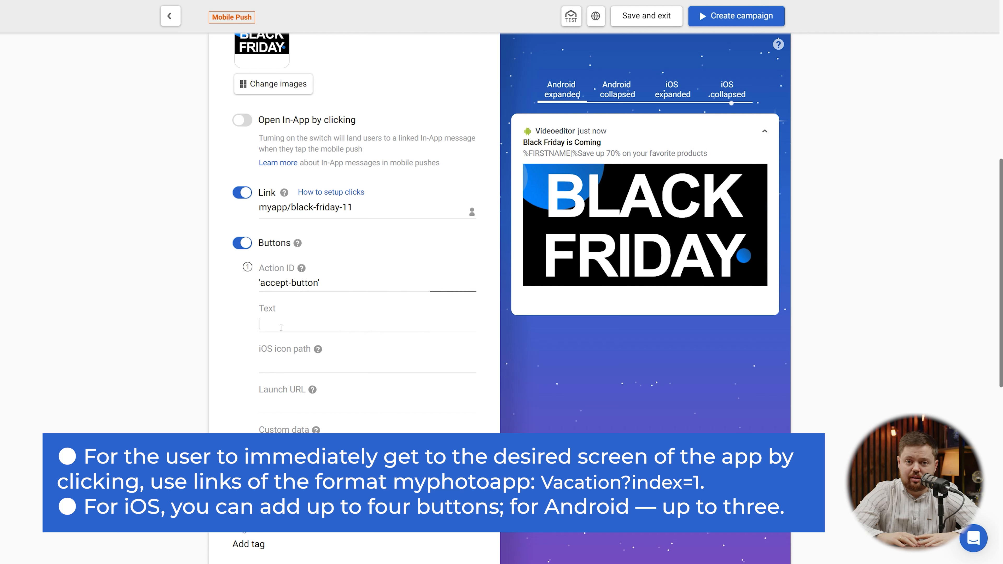
text(Go to product list)
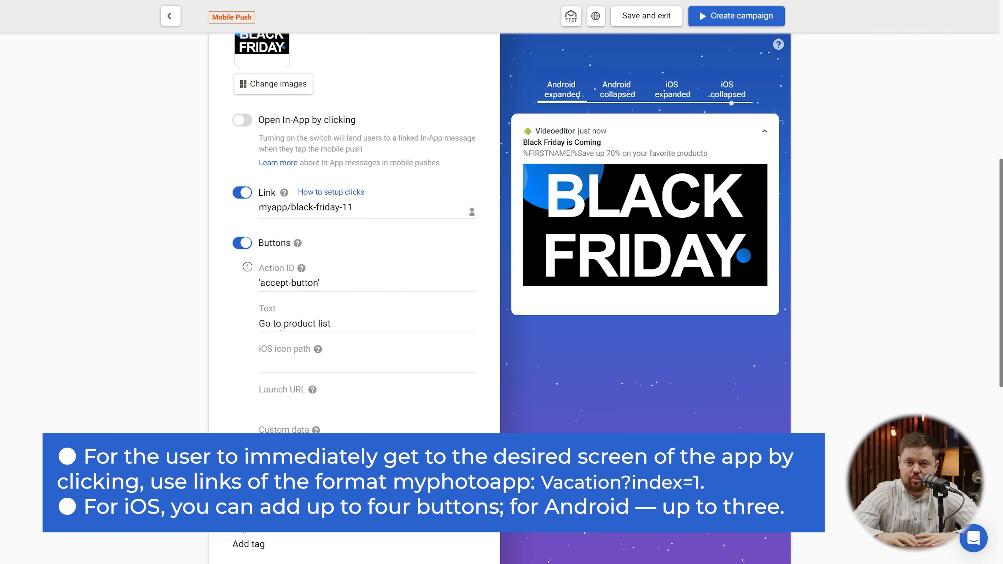
click(253, 343)
scroll(252, 342, down, 2)
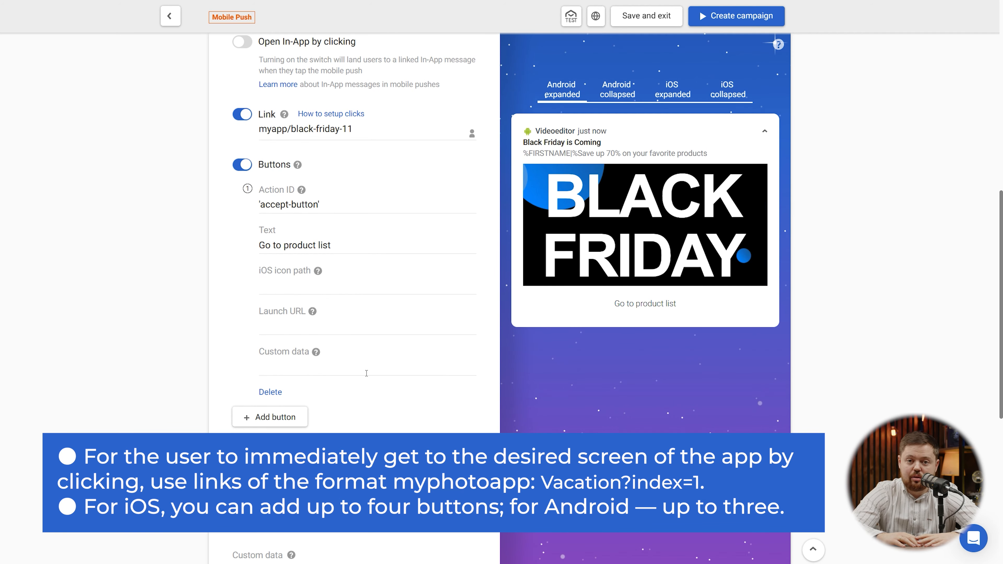
click(271, 415)
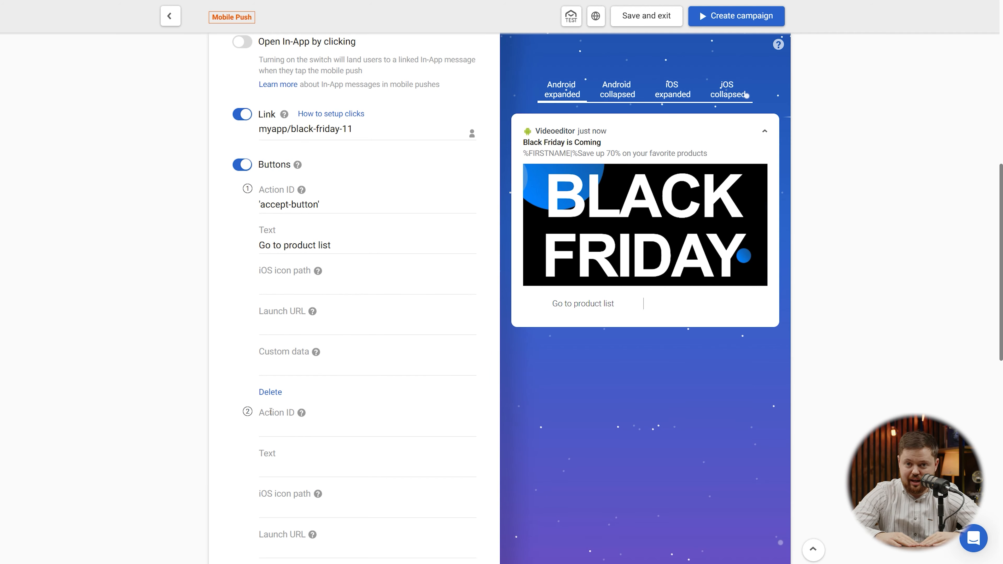
click(272, 392)
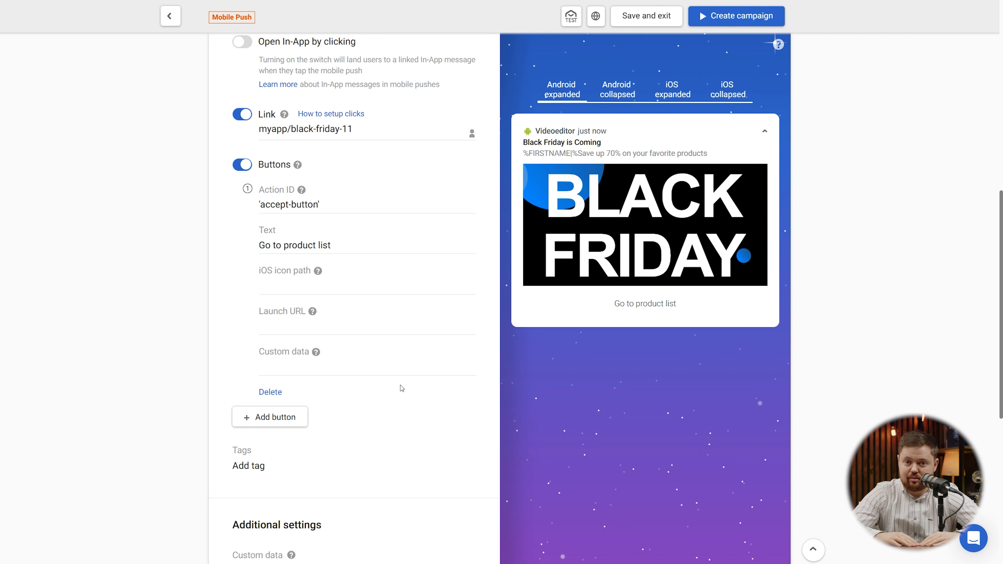
Tag the message with 1956 and Test.
click(256, 467)
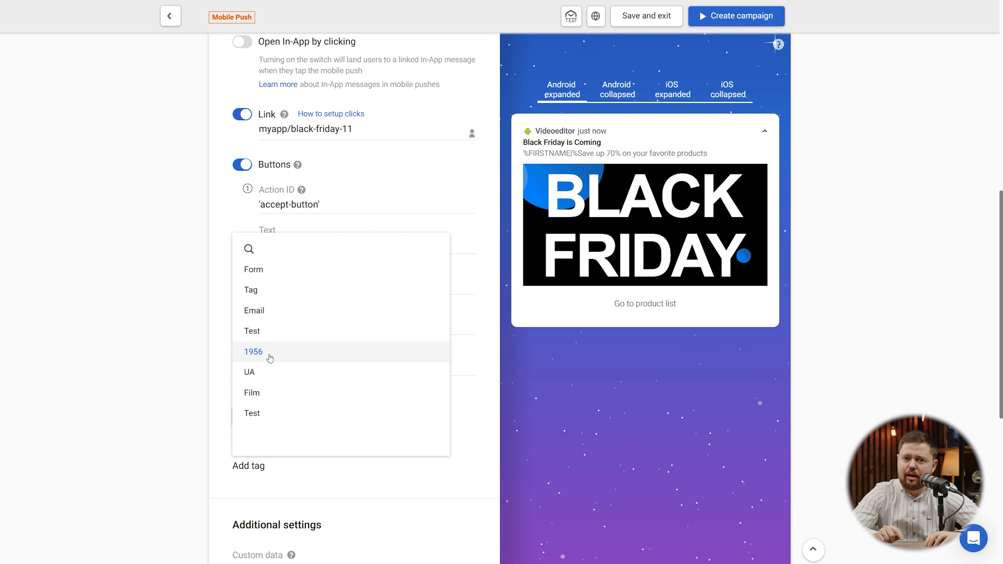
click(269, 354)
click(275, 468)
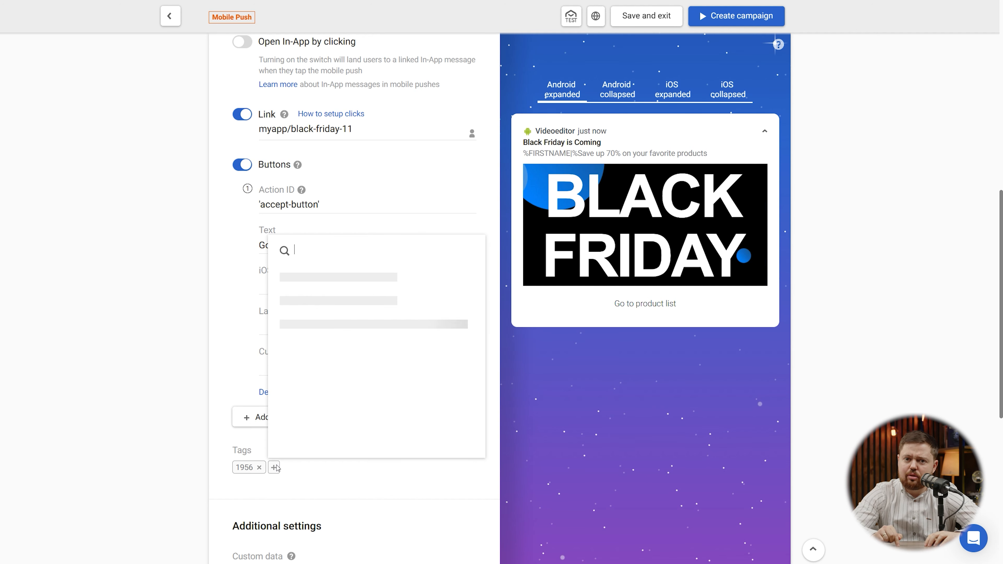
click(292, 395)
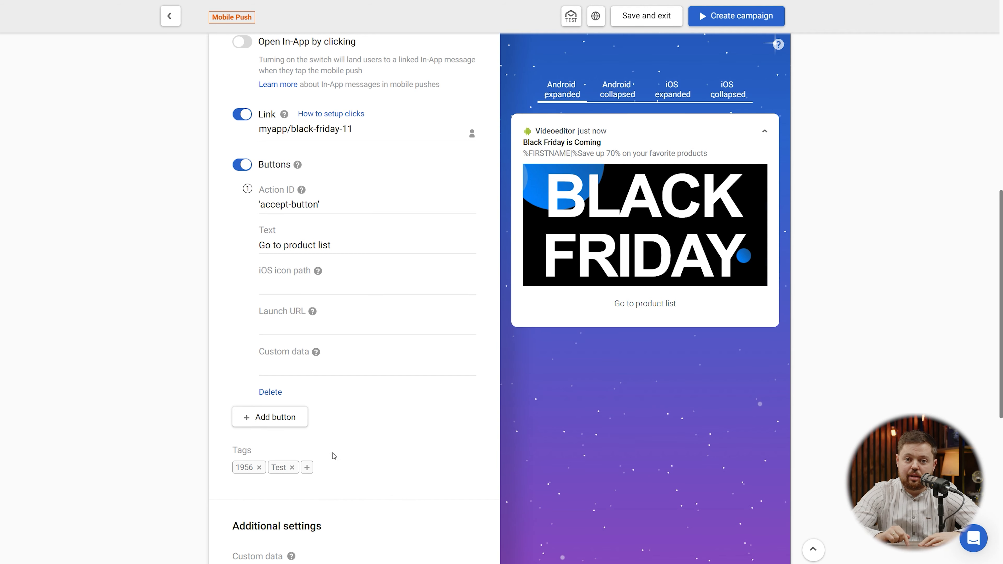
Insert the Message name field as the push_campaign_id value in the custom data of the additional settings.
scroll(335, 449, down, 9)
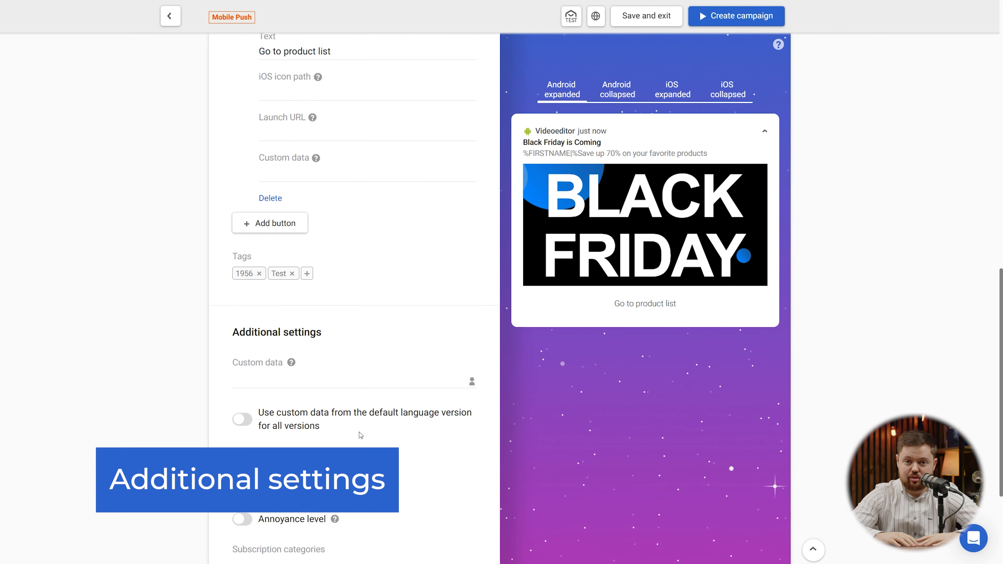
mouse_move(233, 175)
mouse_down()
mouse_move(331, 176)
mouse_move(230, 178)
mouse_up()
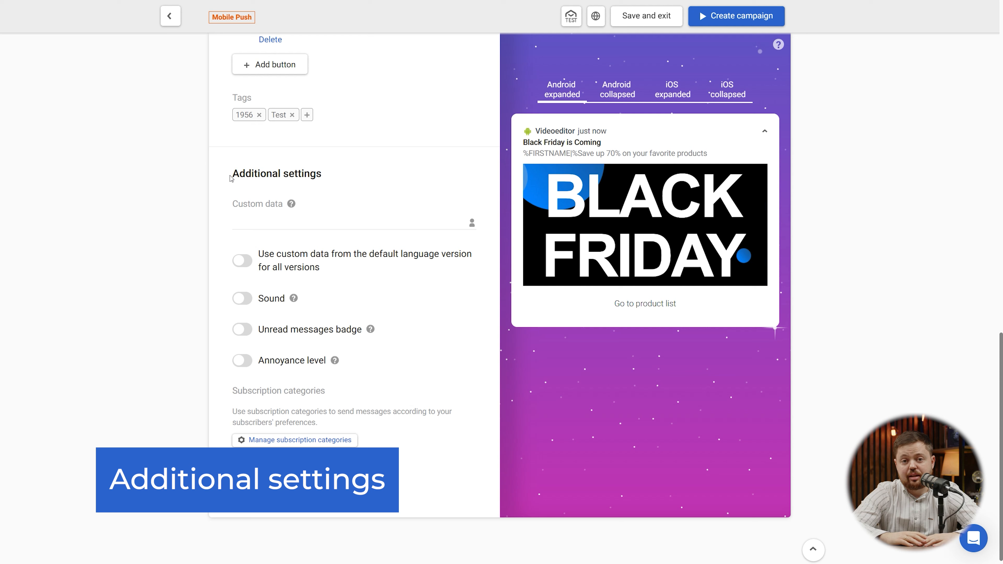
mouse_move(290, 207)
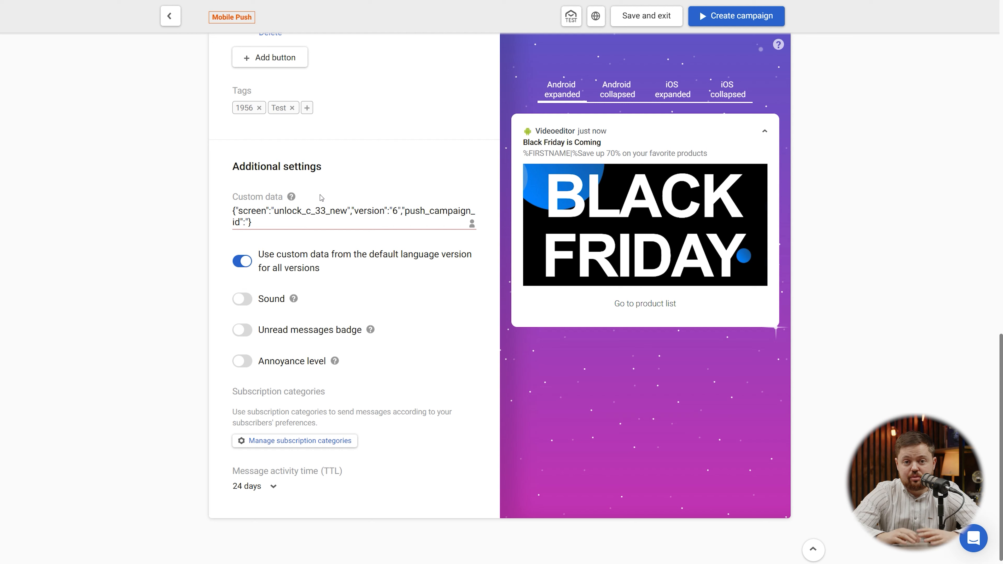
click(472, 223)
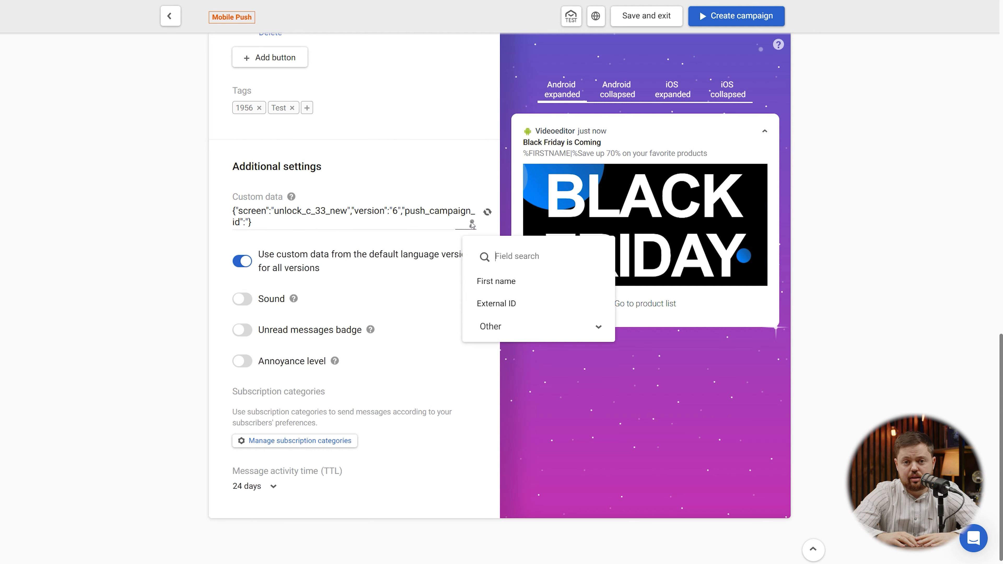
click(545, 327)
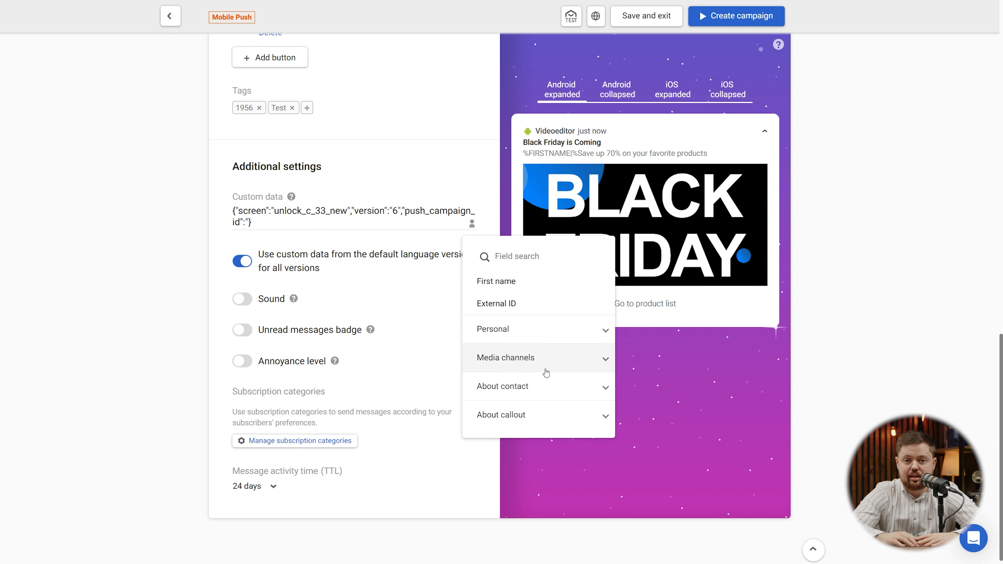
click(565, 415)
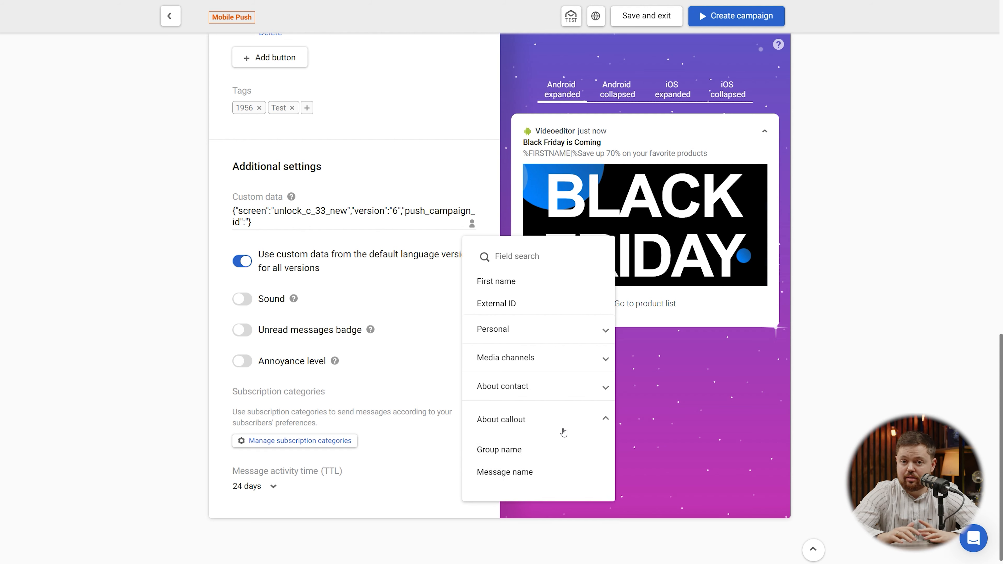
click(524, 467)
scroll(492, 343, down, 5)
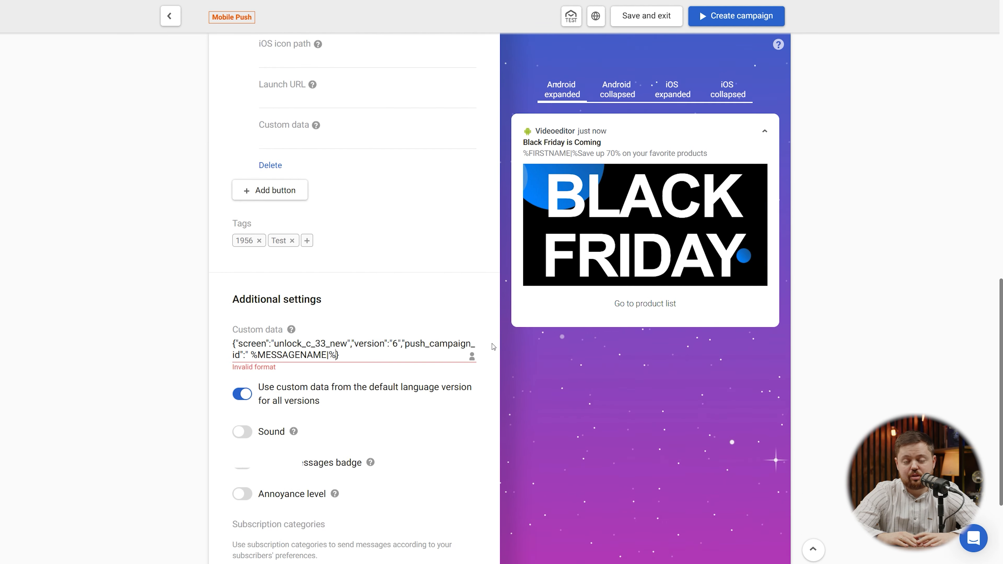
click(242, 289)
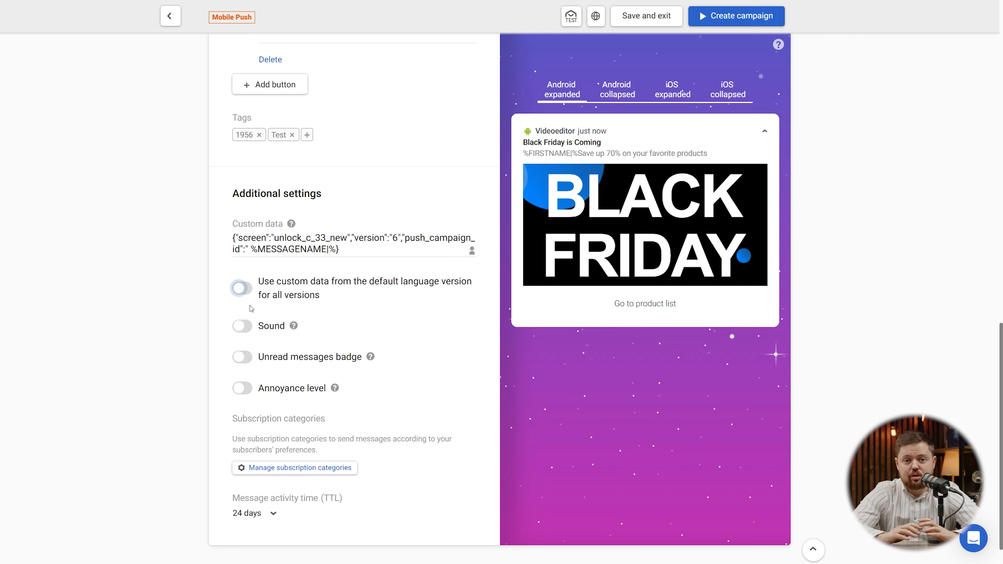
click(241, 288)
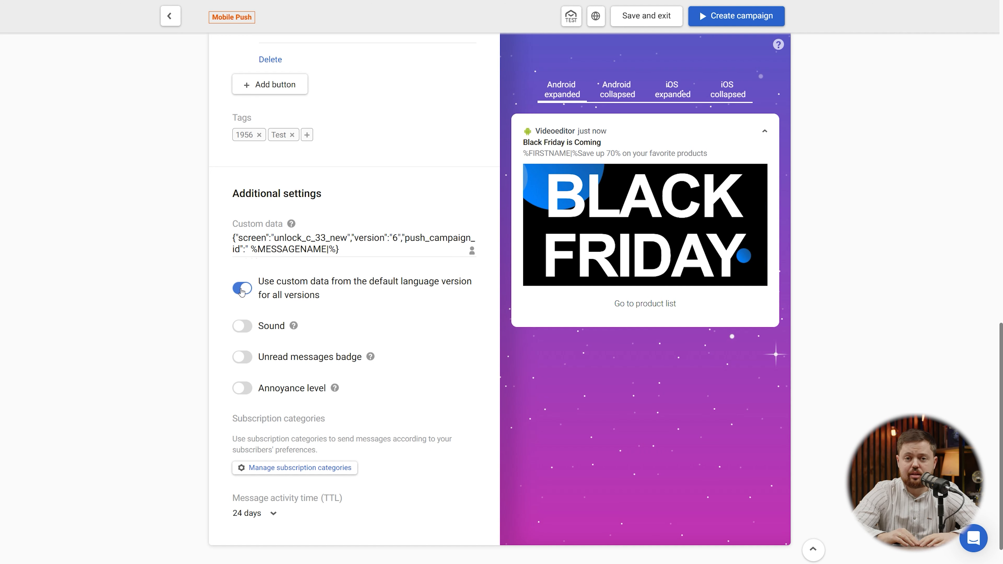
Turn on the sound, unread messages badge and annoyance level options for the push message.
scroll(260, 301, down, 1)
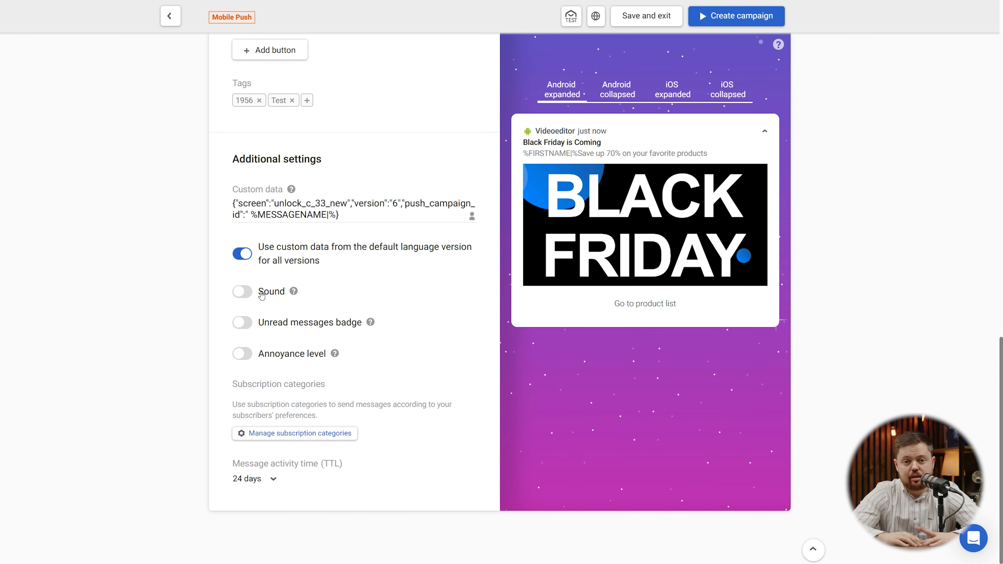
click(256, 295)
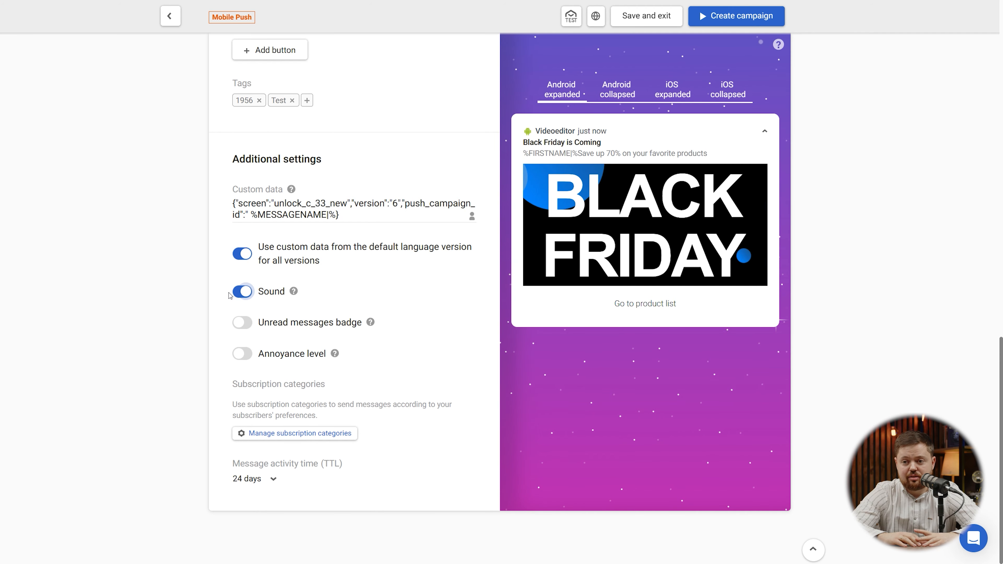
click(242, 323)
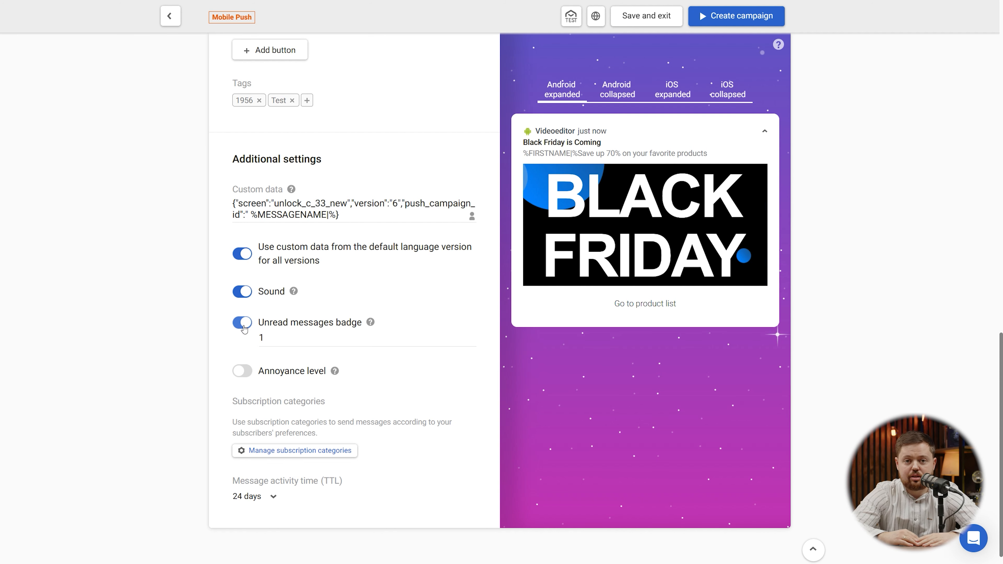
scroll(243, 330, down, 1)
scroll(237, 352, up, 5)
scroll(242, 354, down, 6)
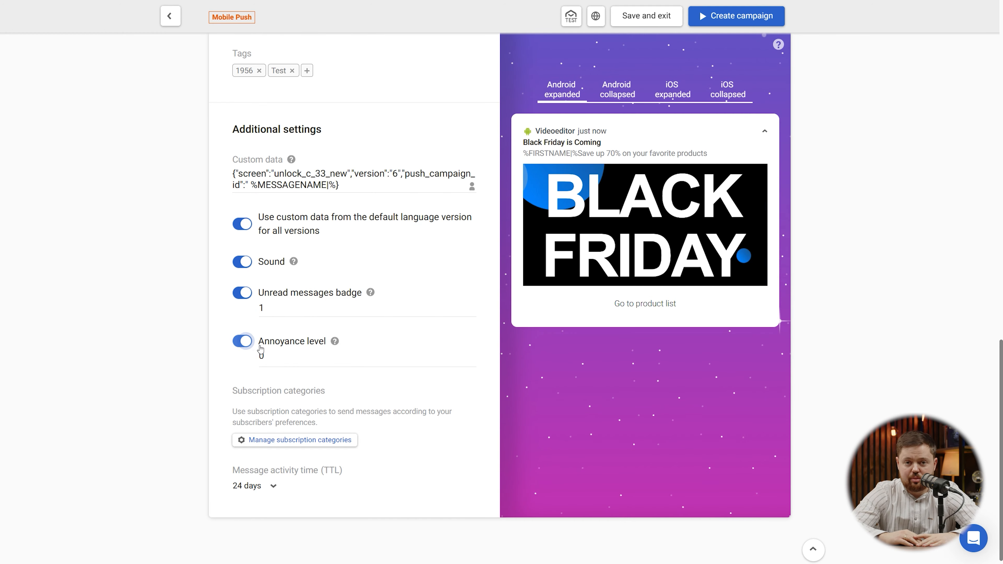
click(245, 343)
click(245, 352)
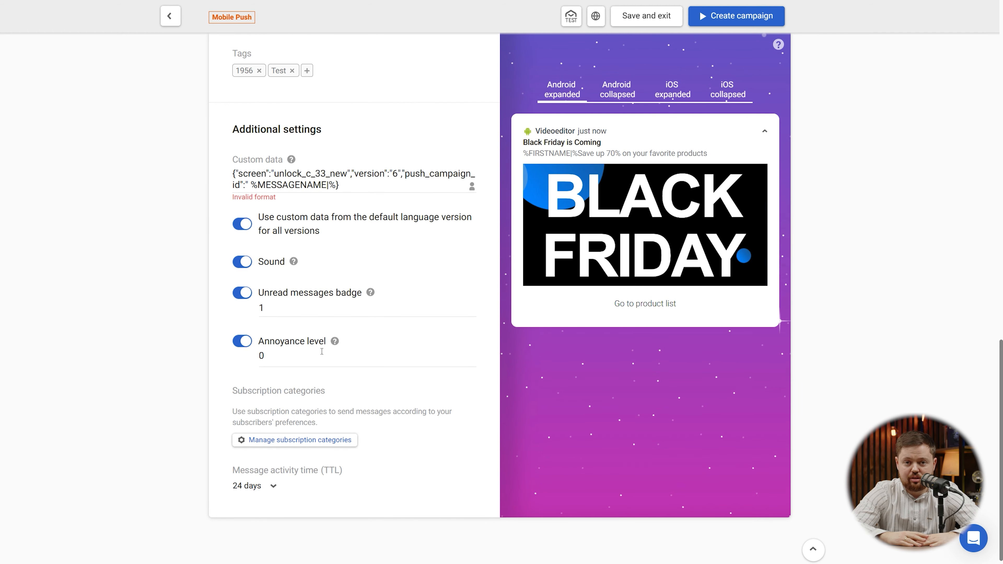
mouse_move(232, 384)
mouse_down()
mouse_move(325, 382)
mouse_move(227, 378)
mouse_up()
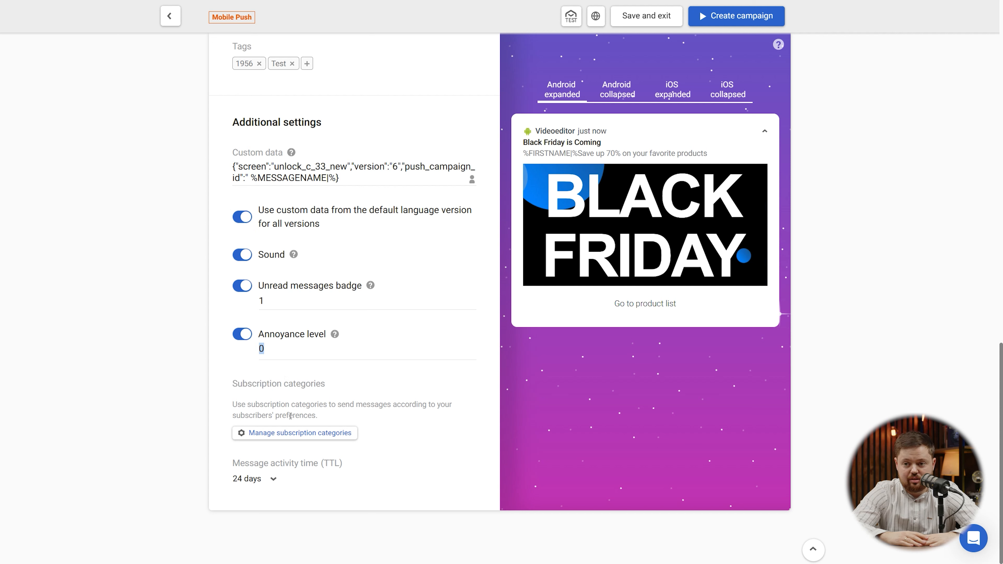
mouse_move(231, 463)
mouse_down()
mouse_move(338, 464)
mouse_move(233, 464)
mouse_up()
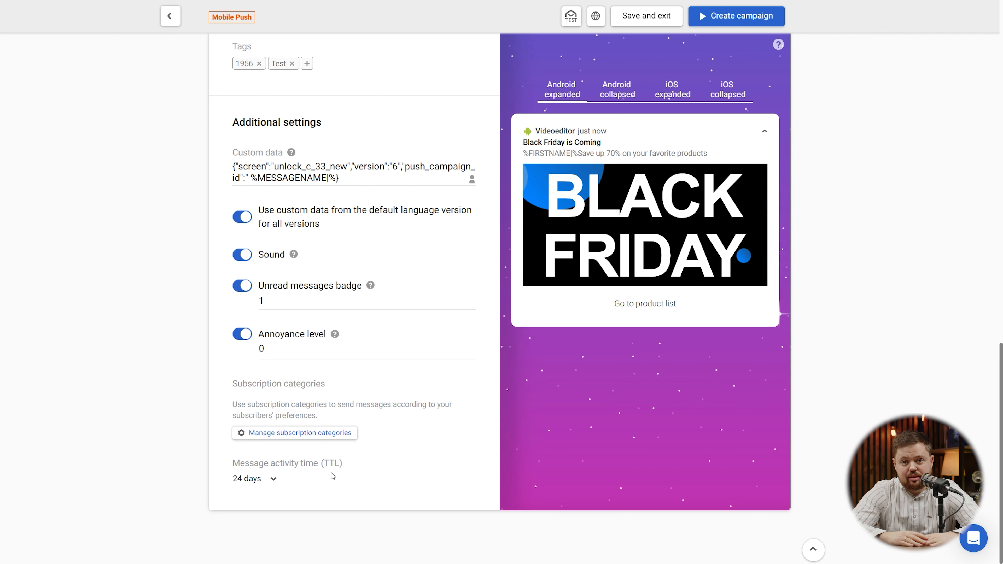
mouse_move(322, 464)
mouse_down()
mouse_move(349, 472)
mouse_move(319, 469)
mouse_up()
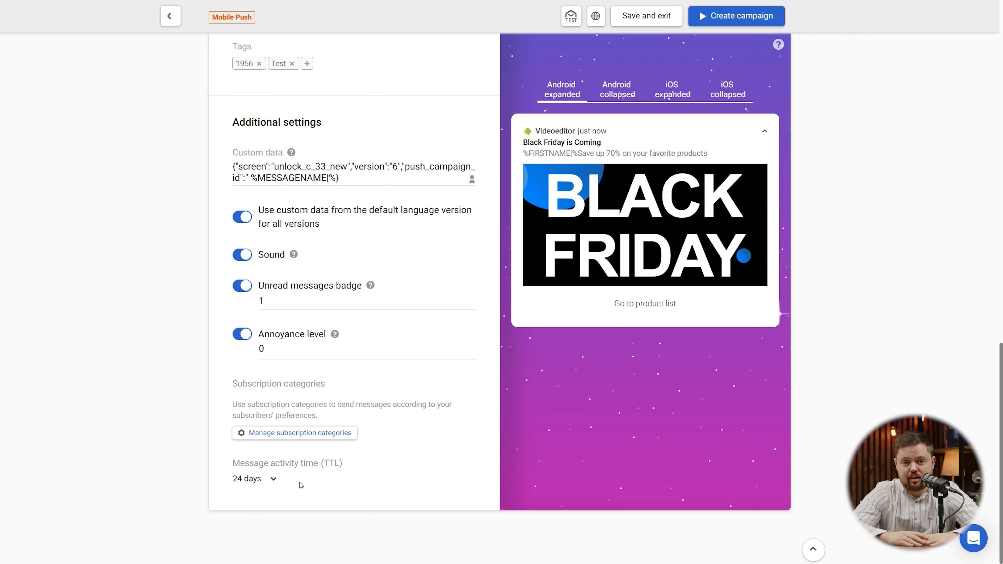
Try message activity times (TTL) of 15 days and 2 min for the push message.
click(273, 479)
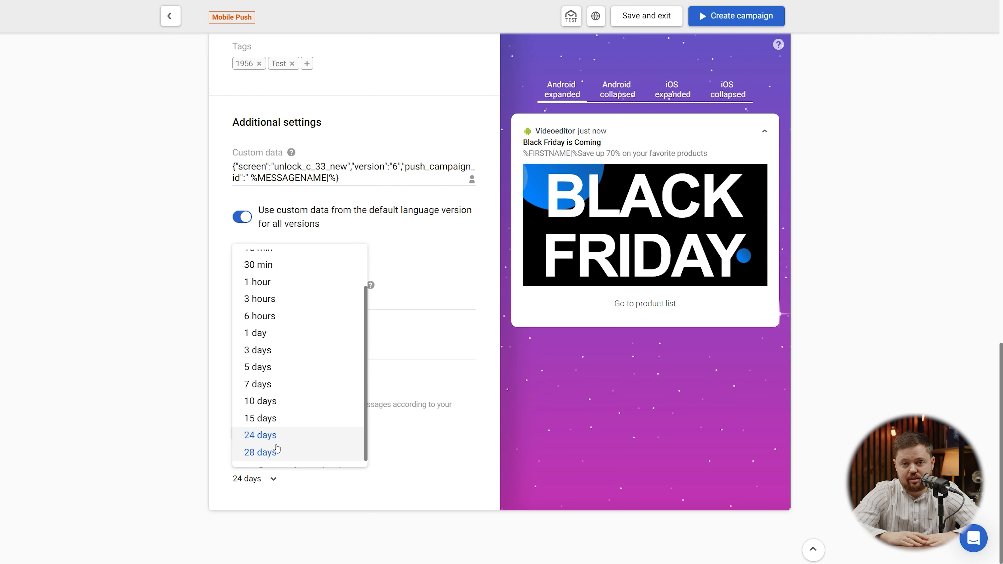
click(276, 421)
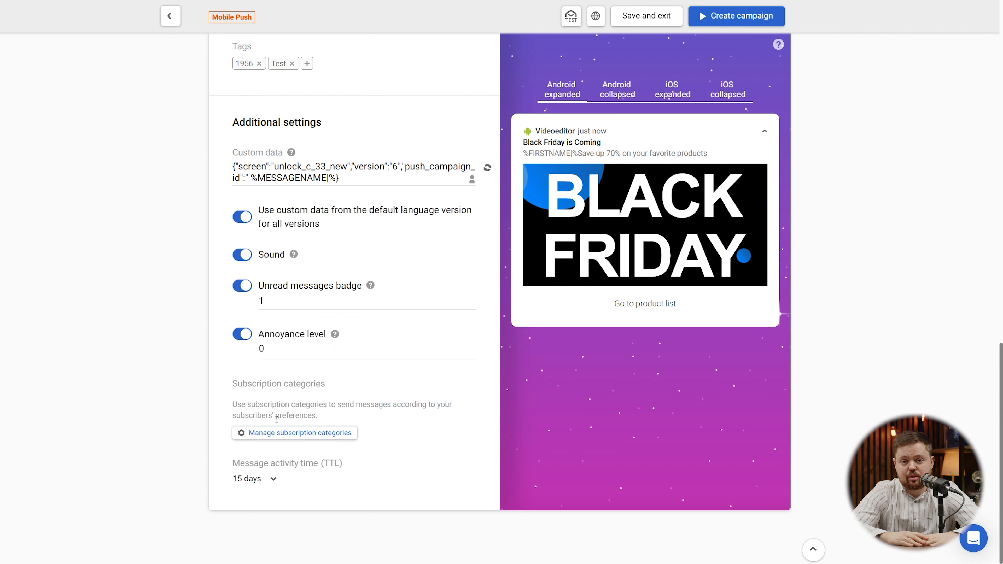
click(274, 478)
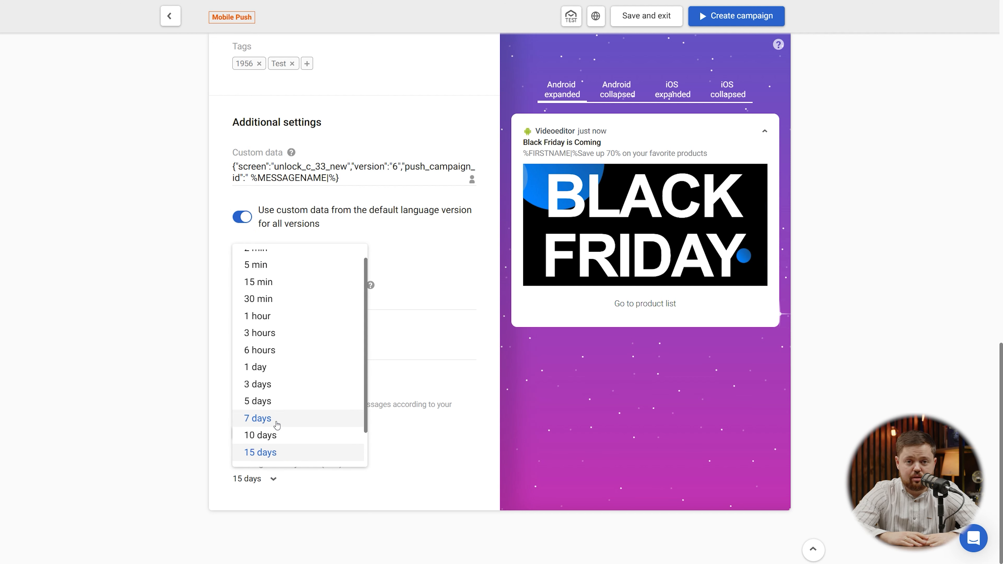
scroll(276, 411, up, 1)
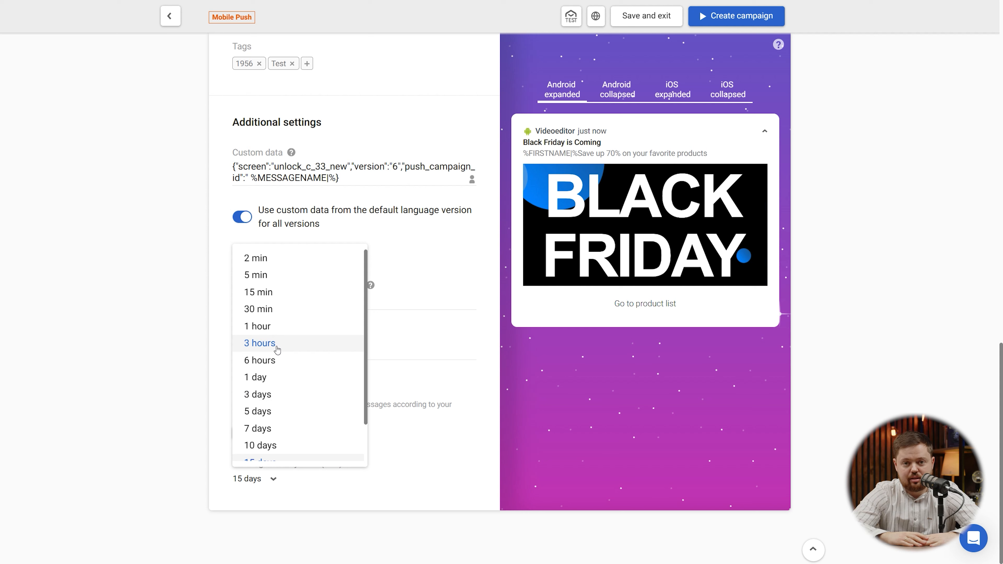
click(272, 259)
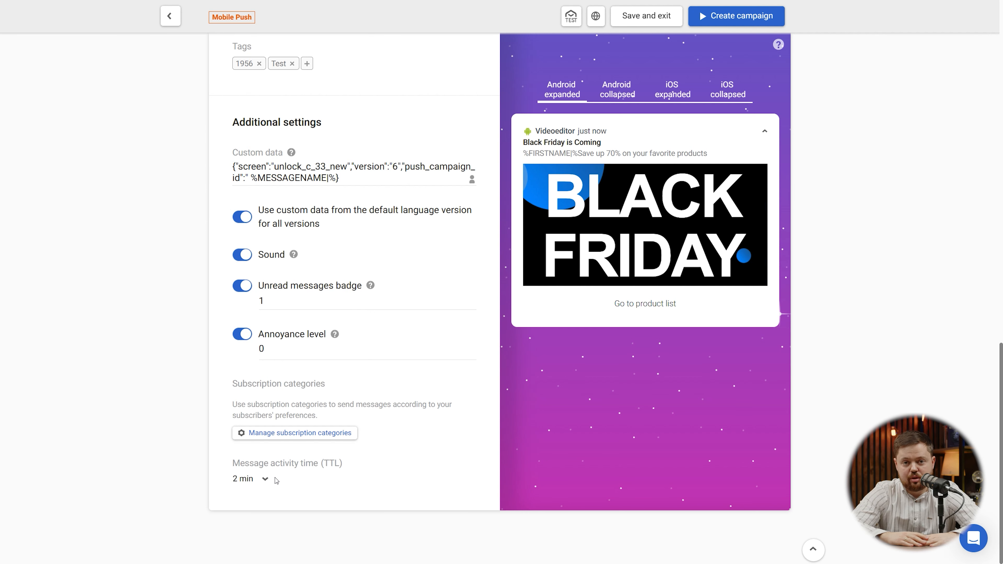
Set the push message's activity time (TTL) to 7 days.
click(267, 479)
click(253, 429)
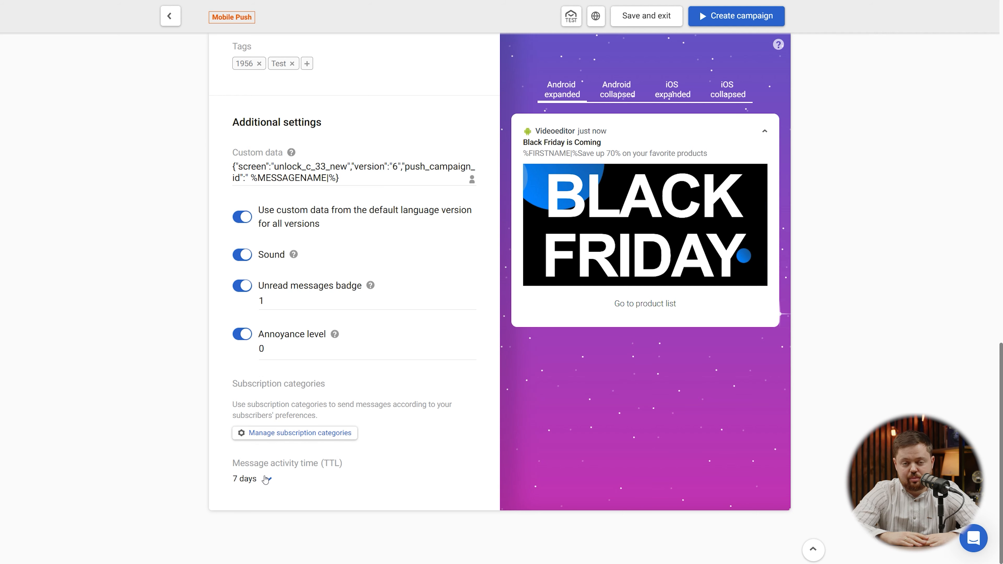
scroll(424, 403, up, 20)
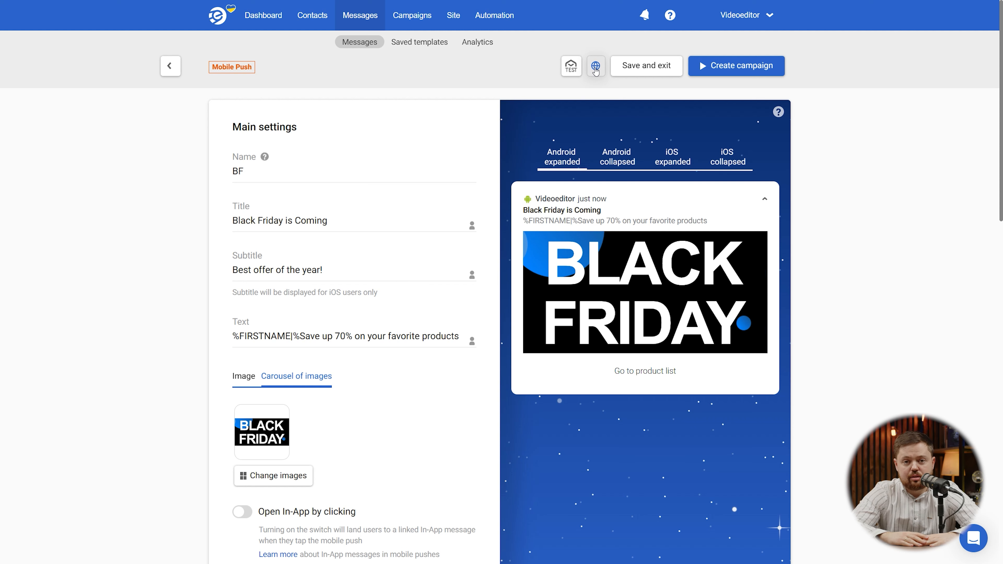
click(596, 67)
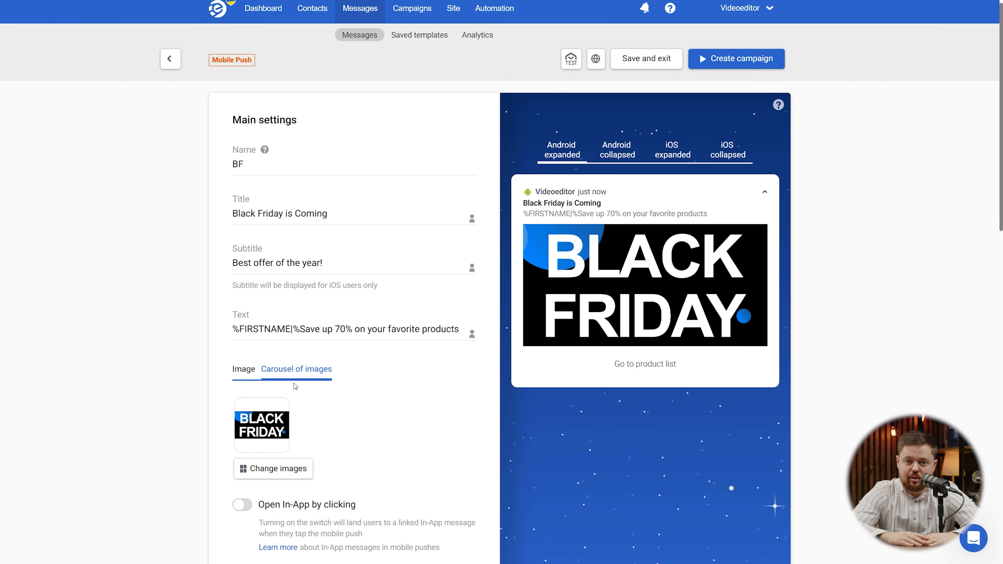
scroll(397, 312, up, 1)
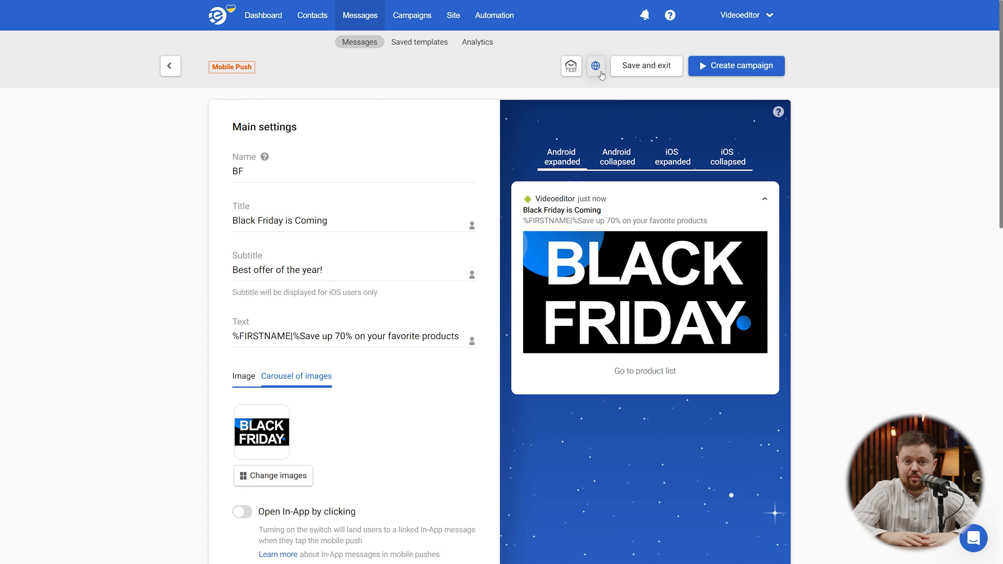
Send a test of the push message to the first listed contact, which has the Videoeditor application channel.
click(571, 66)
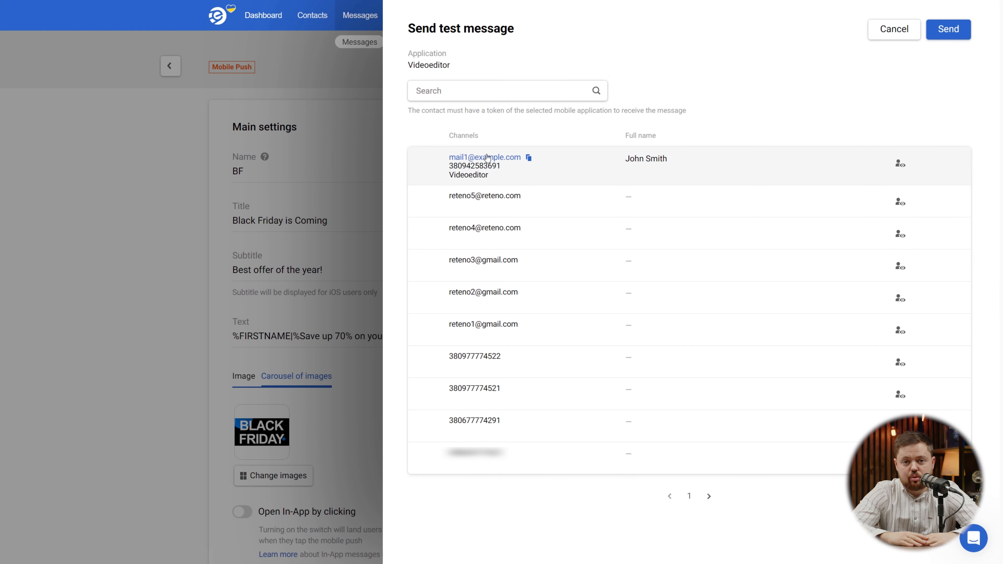
click(518, 173)
click(483, 169)
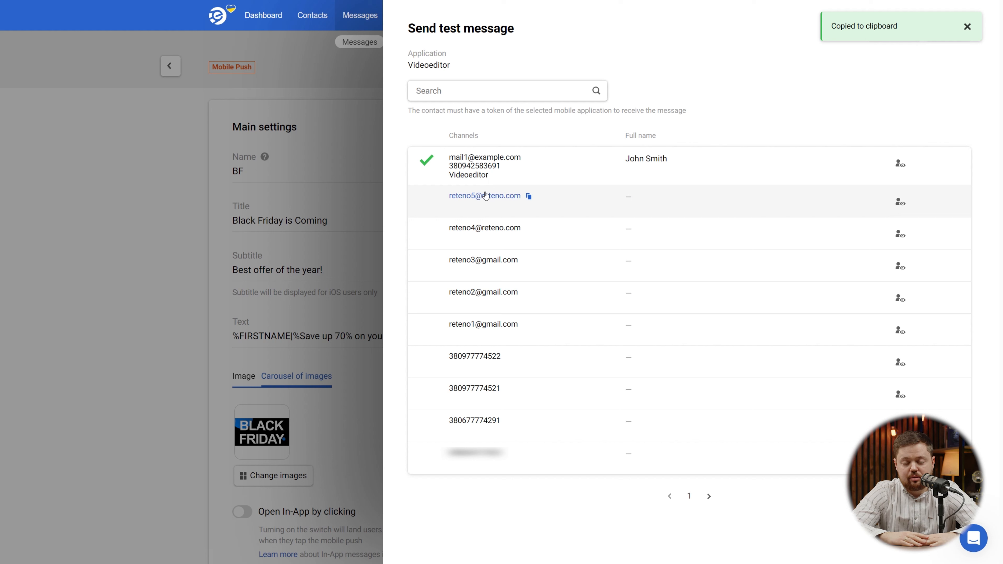
click(499, 158)
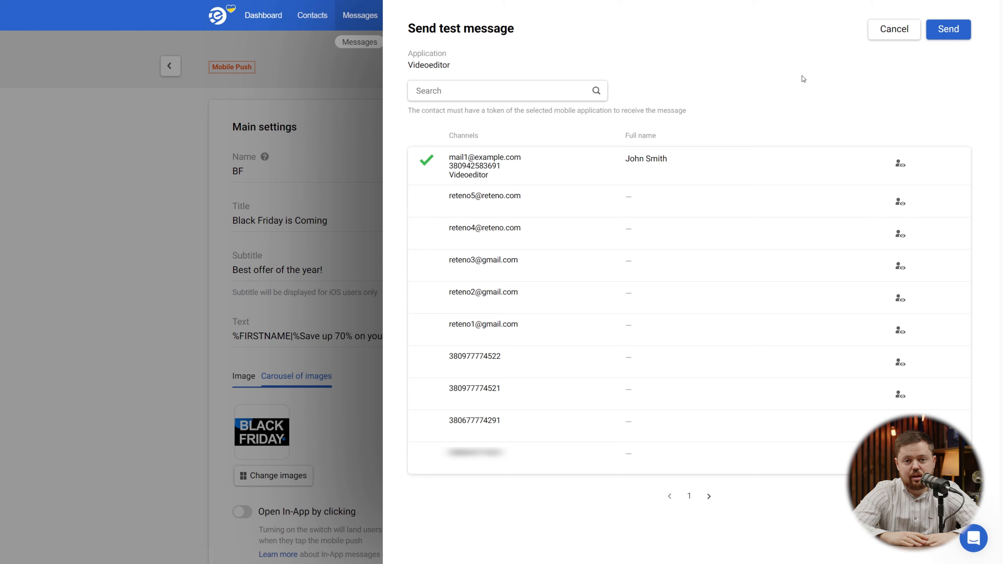
click(932, 29)
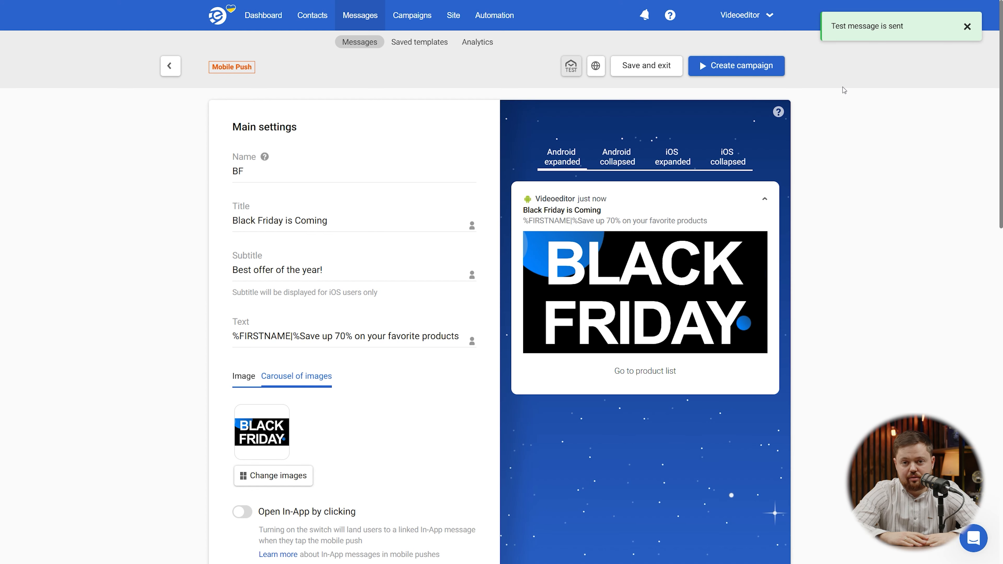